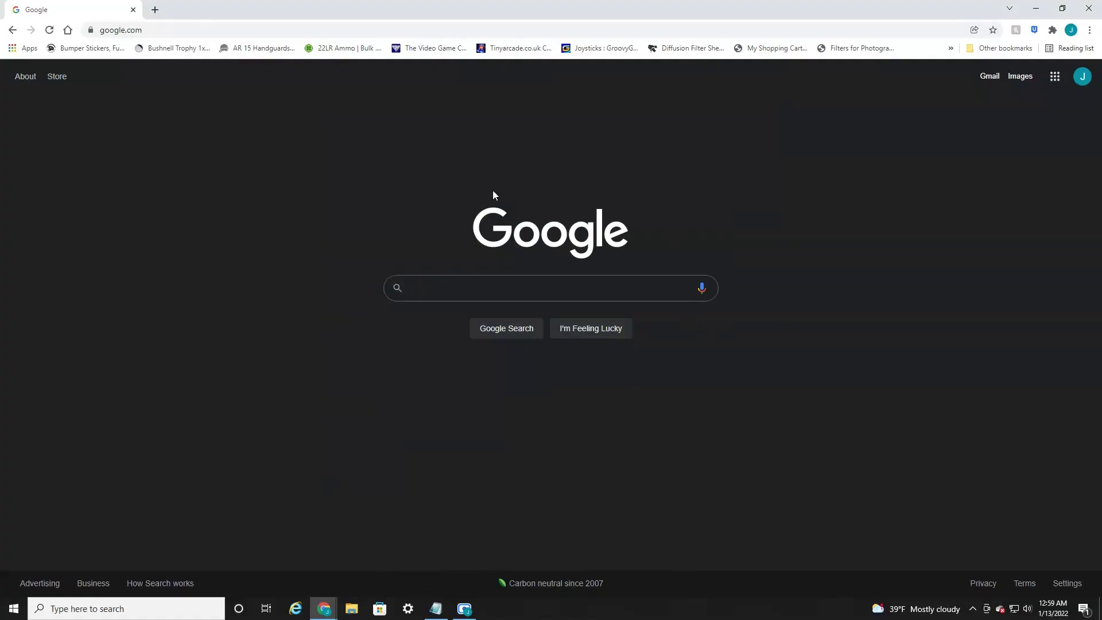
# Step: Go to paypal.com in Chrome and open the Log In page
pyautogui.click(336, 30)
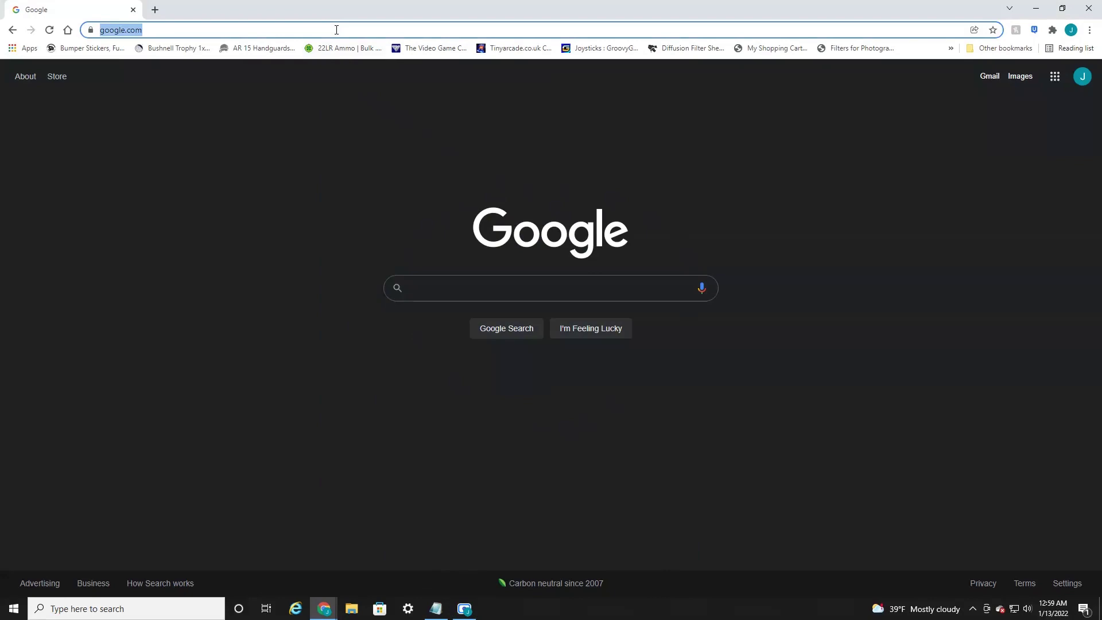
pyautogui.write('paypal.com')
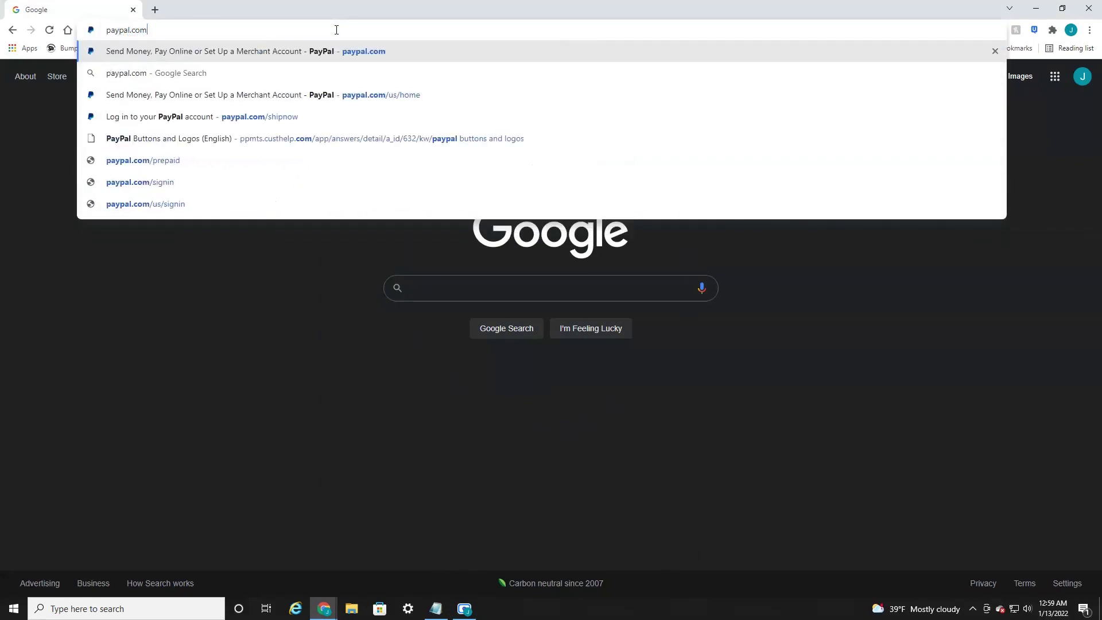
pyautogui.press('Return')
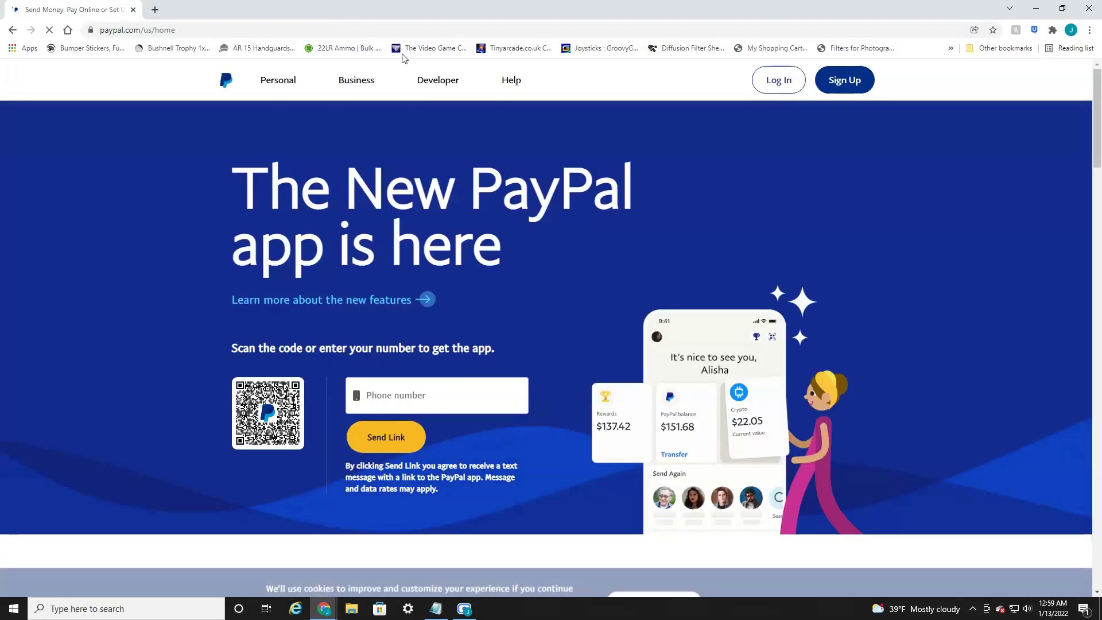
pyautogui.click(777, 80)
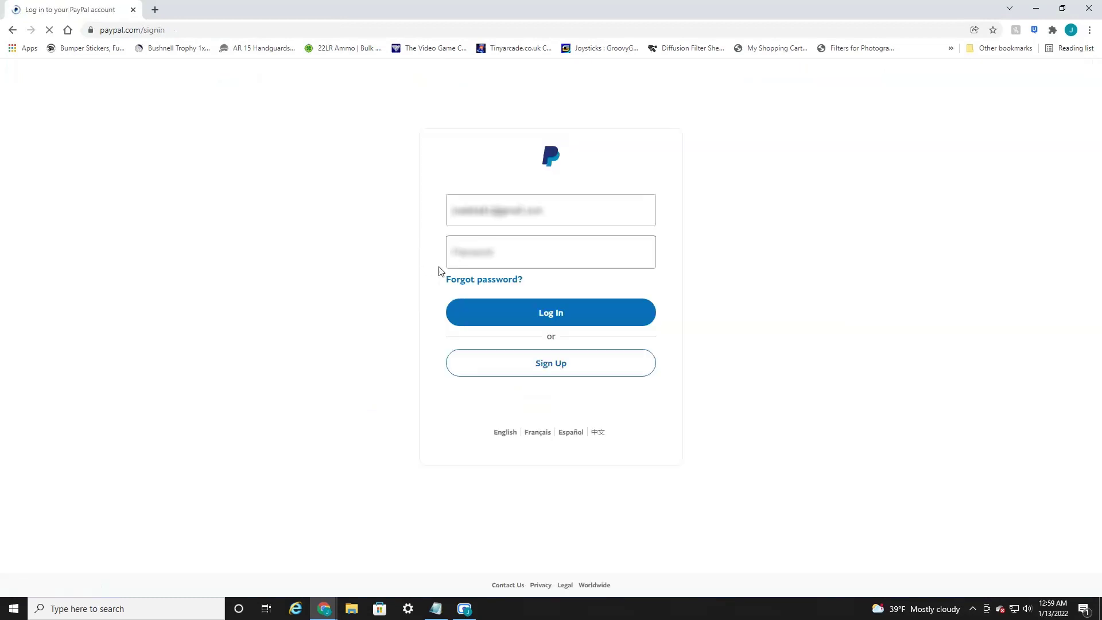
# Step: Enter the password and sign in to reach the PayPal dashboard
pyautogui.click(475, 257)
pyautogui.write('**')
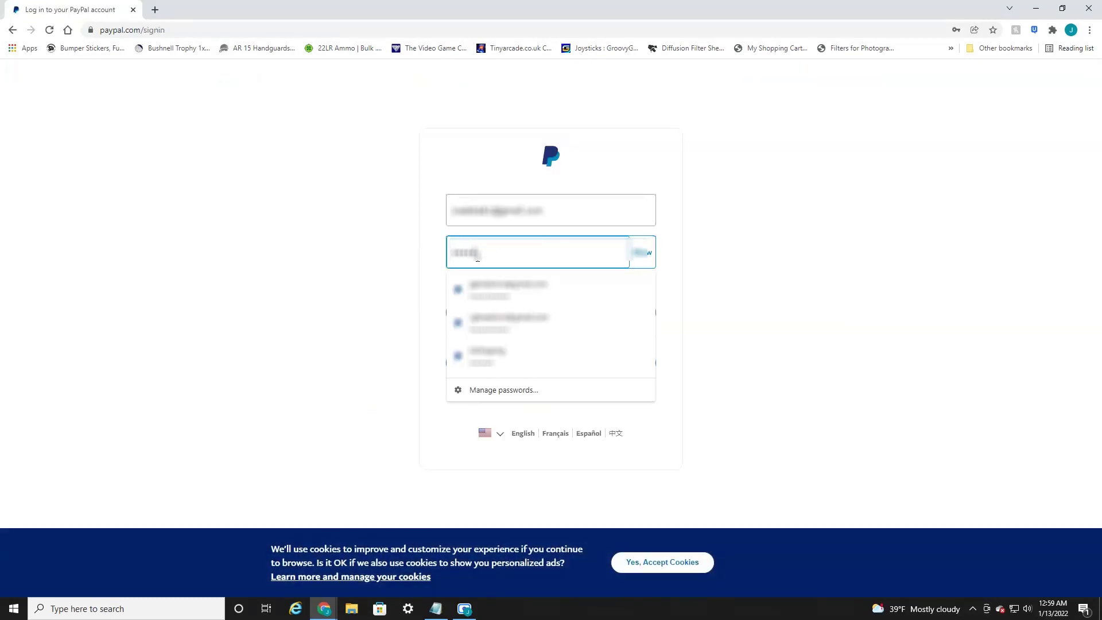
pyautogui.press('Return')
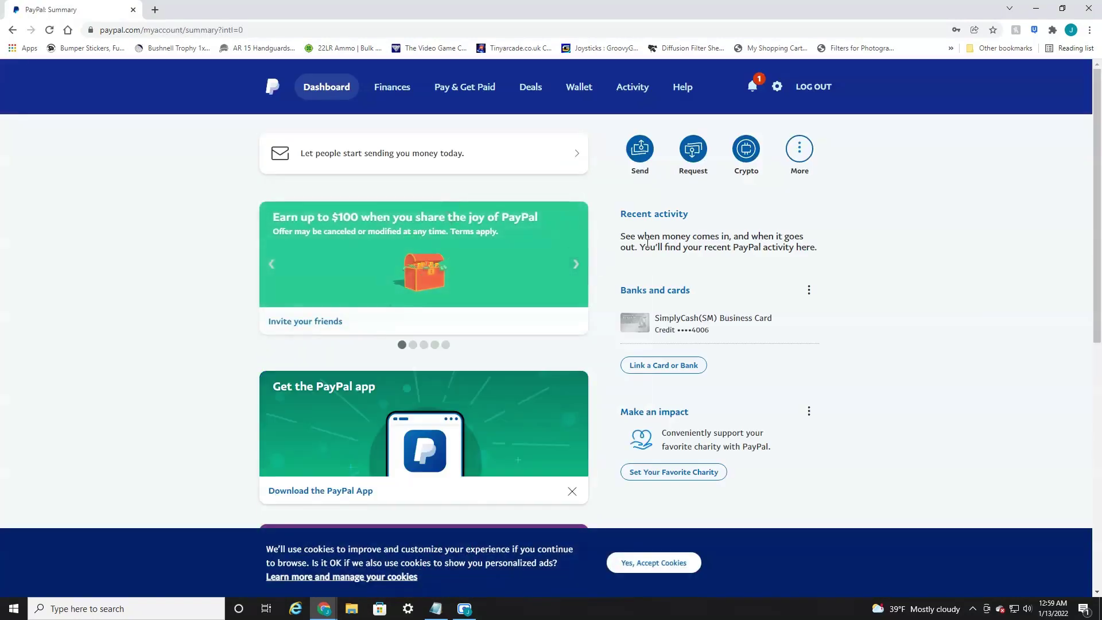
# Step: Open Settings and switch to the Account section showing the profile
pyautogui.click(777, 90)
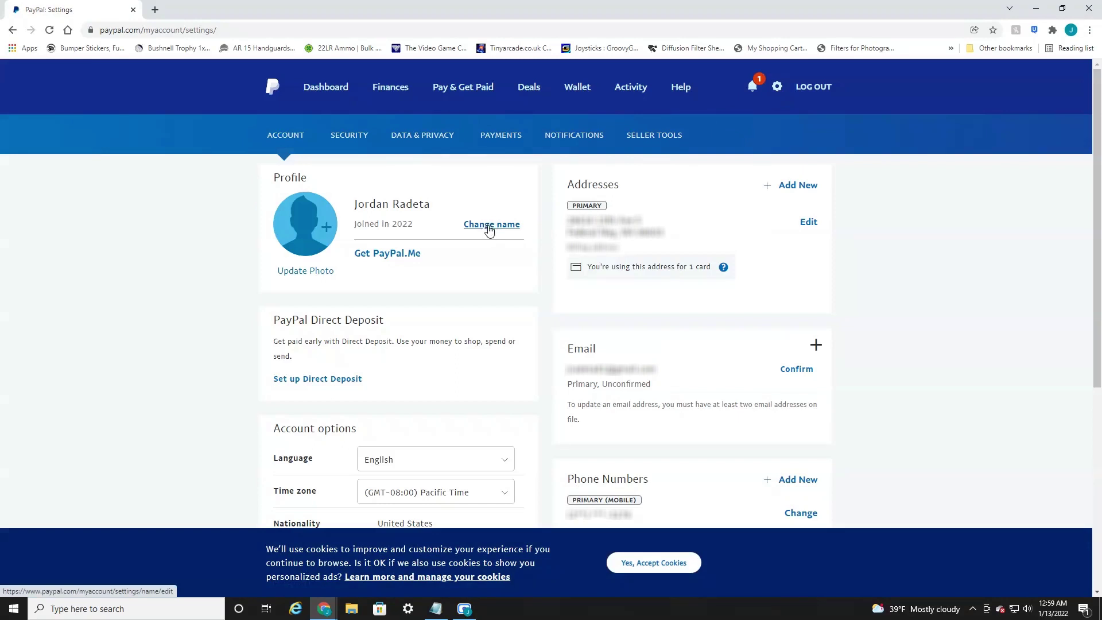
pyautogui.click(285, 145)
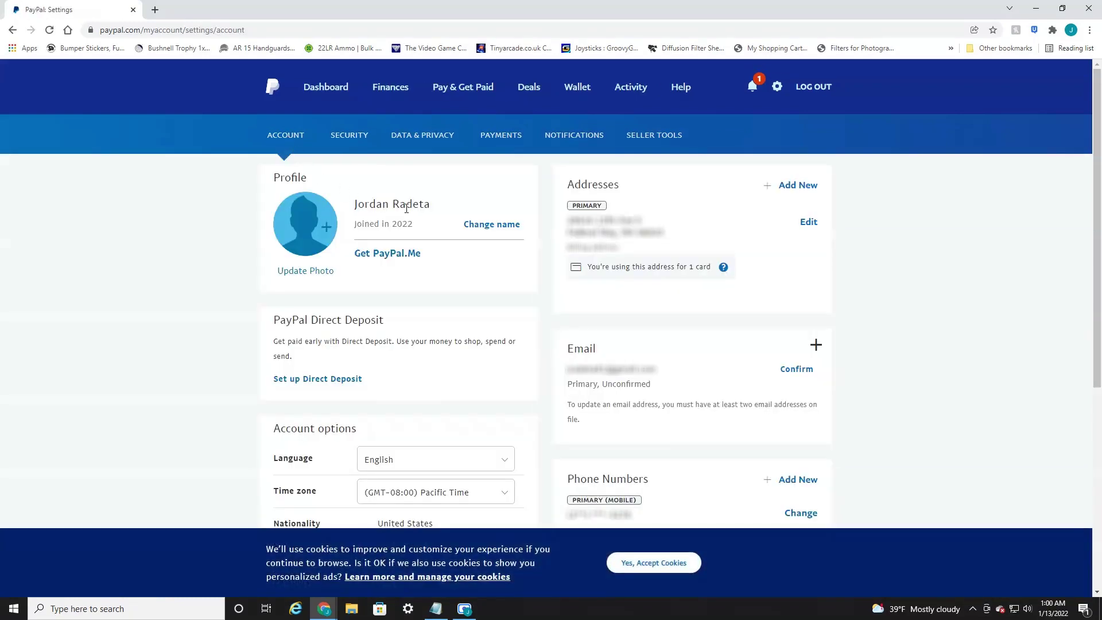
# Step: Open the Change name link in the Profile section
pyautogui.click(491, 225)
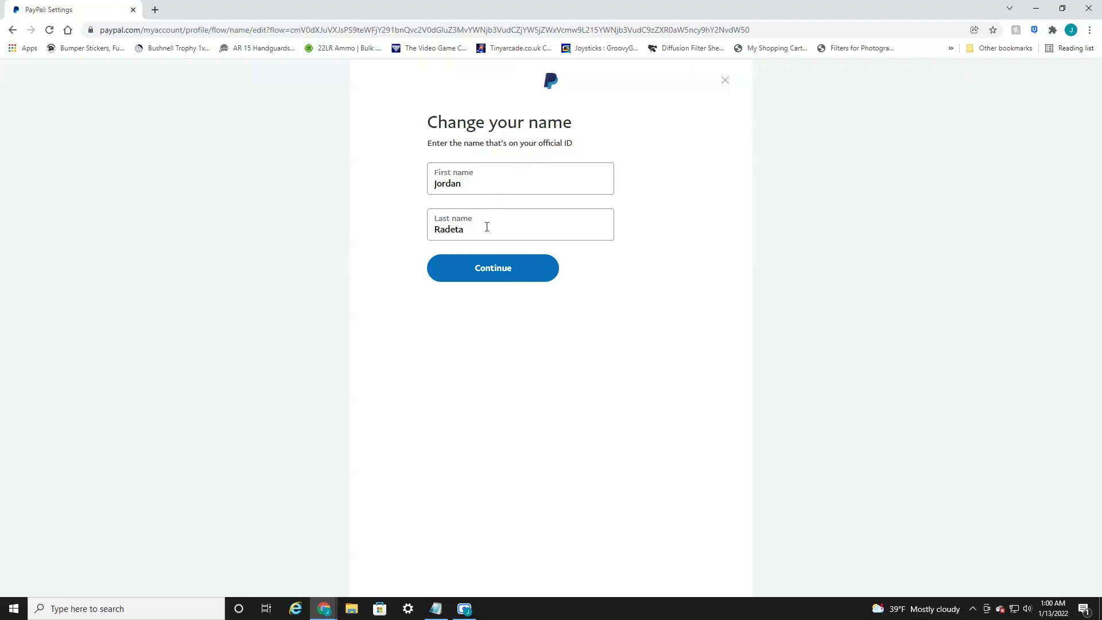
# Step: Select the existing surname in the Last name field to replace it
pyautogui.moveTo(487, 226); pyautogui.dragTo(432, 229)
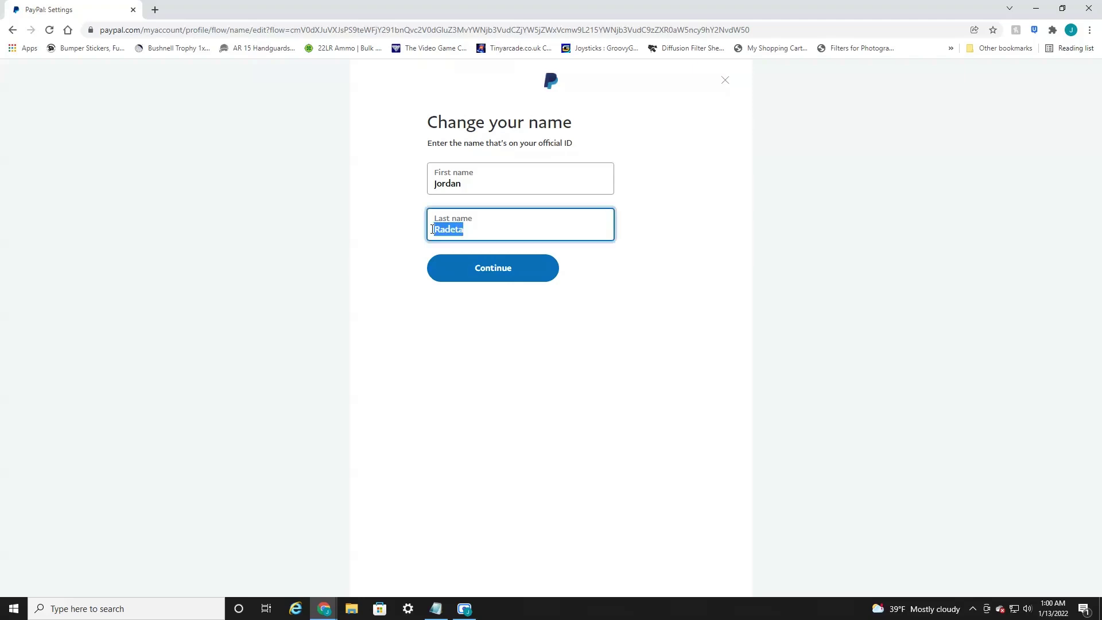
pyautogui.write('as;dlfkina;oisdnf')
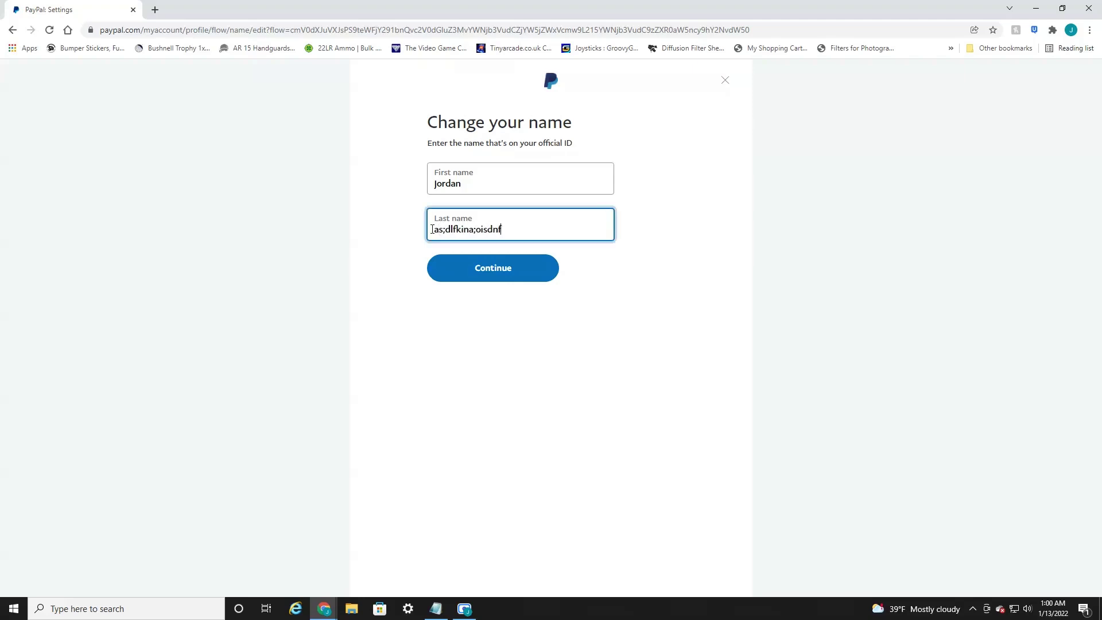